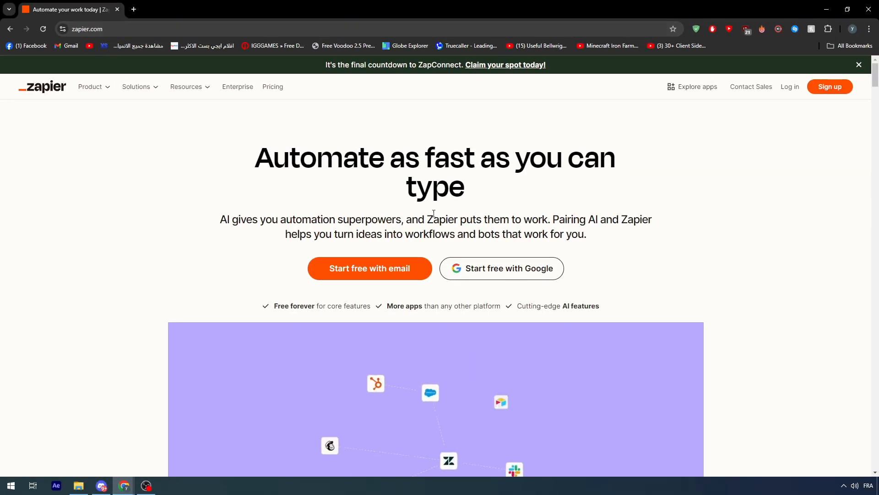
pyautogui.scroll(-7, 369, 279)
pyautogui.scroll(7, 430, 295)
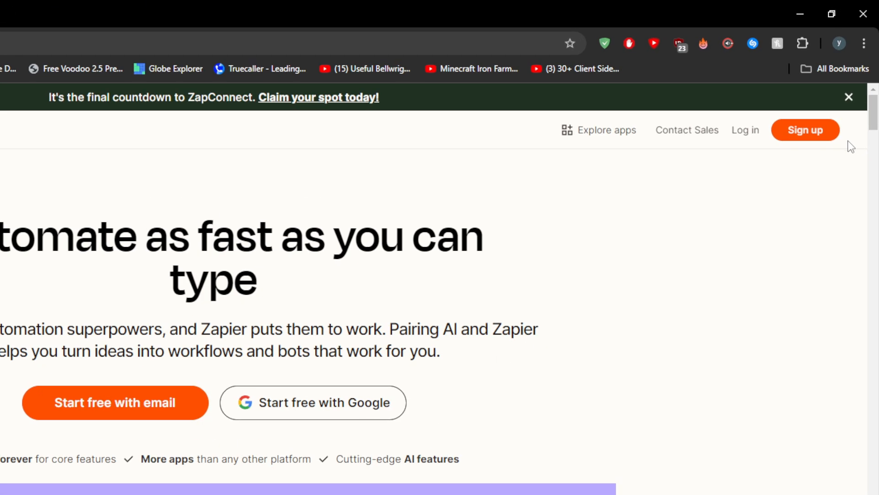
pyautogui.click(834, 137)
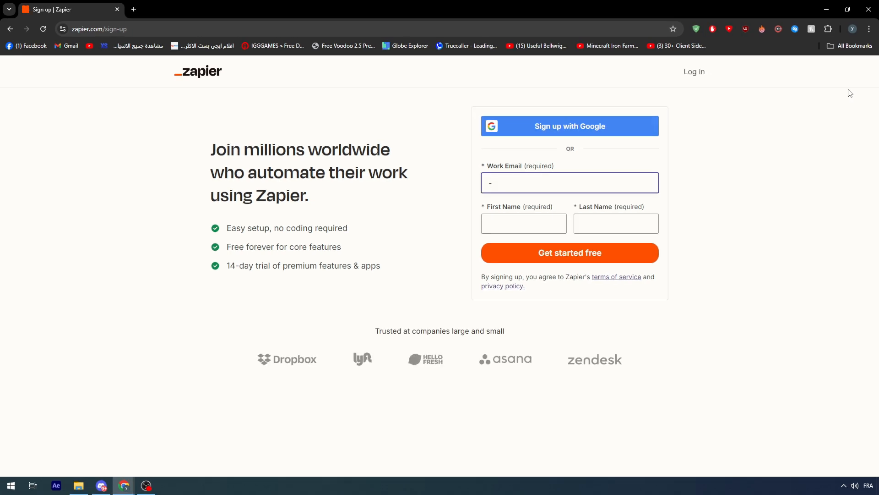
pyautogui.moveTo(566, 178); pyautogui.dragTo(367, 182)
pyautogui.click(359, 175)
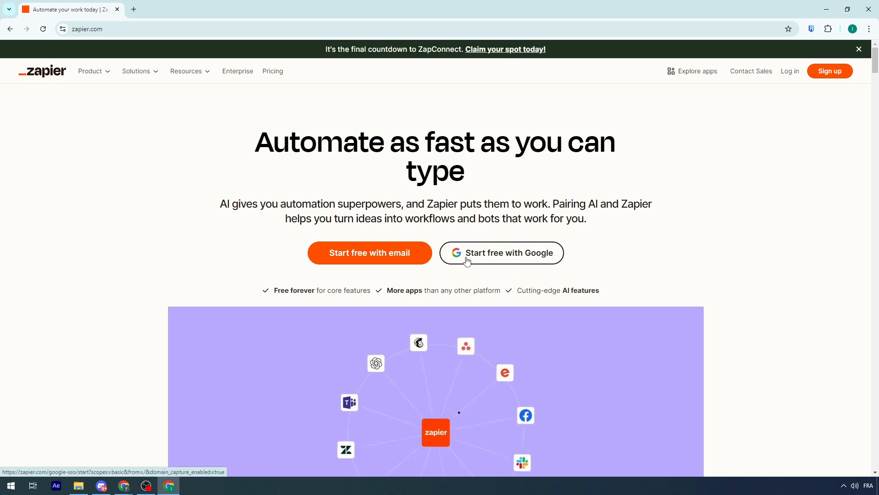
pyautogui.click(826, 72)
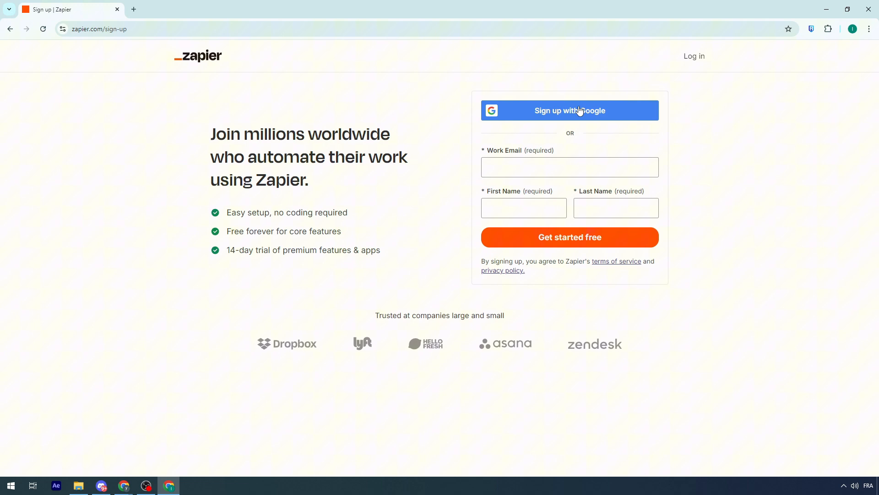
pyautogui.click(580, 110)
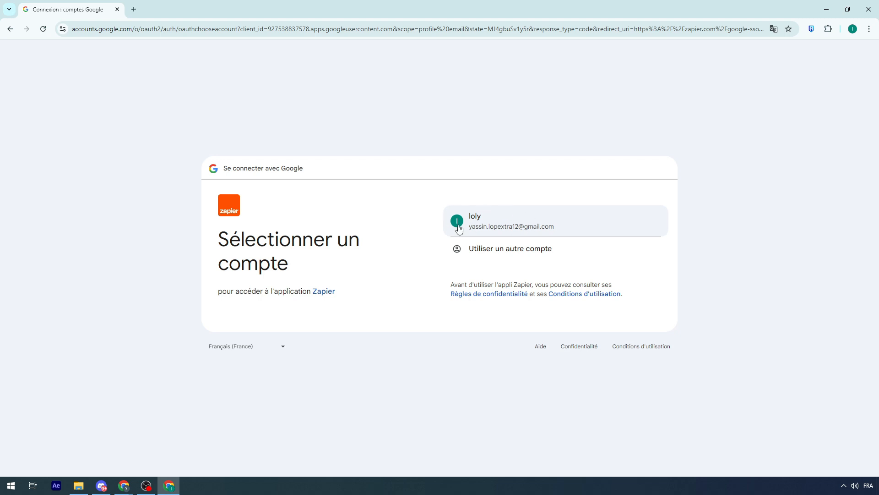
pyautogui.click(515, 231)
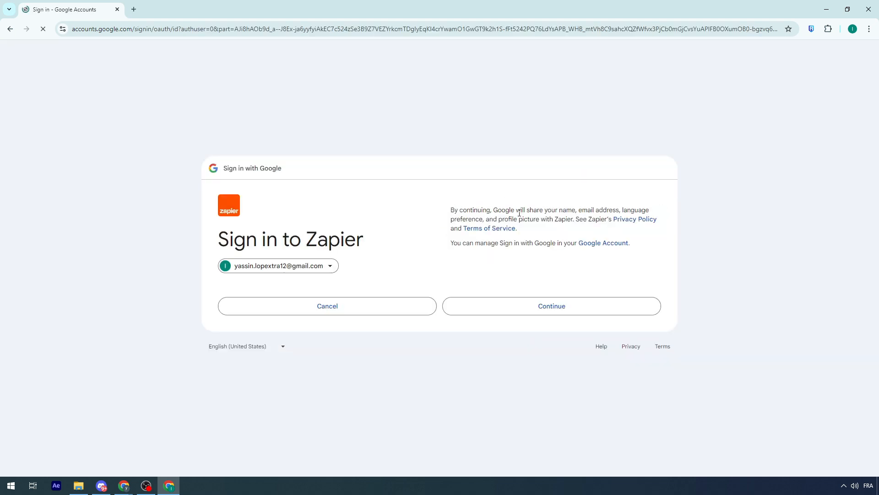
pyautogui.moveTo(450, 210); pyautogui.dragTo(627, 209)
pyautogui.click(627, 209)
pyautogui.click(315, 309)
pyautogui.click(435, 182)
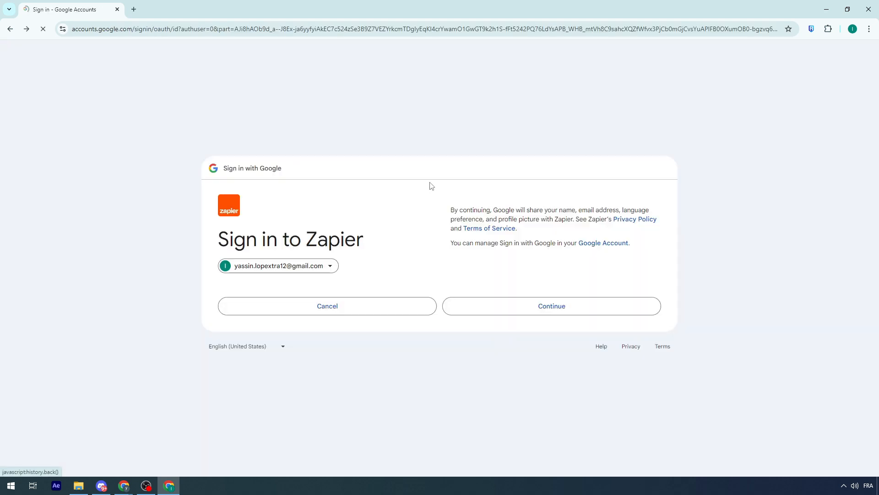
pyautogui.click(9, 29)
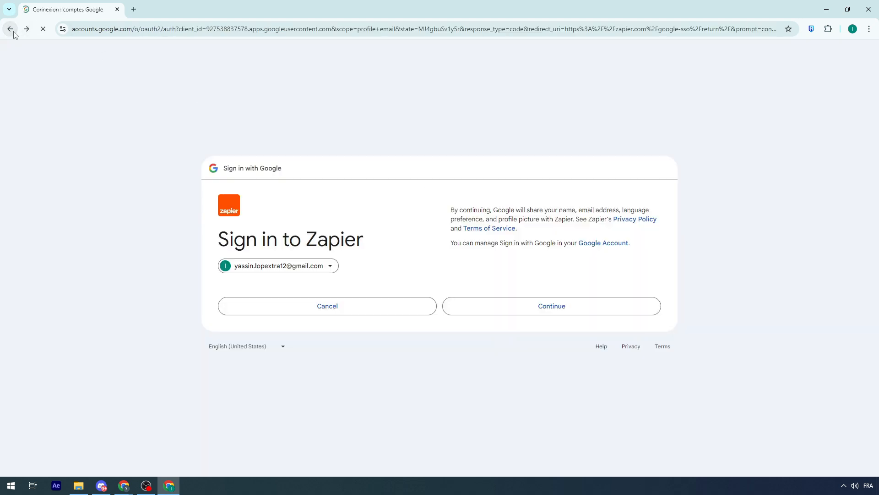
pyautogui.click(10, 29)
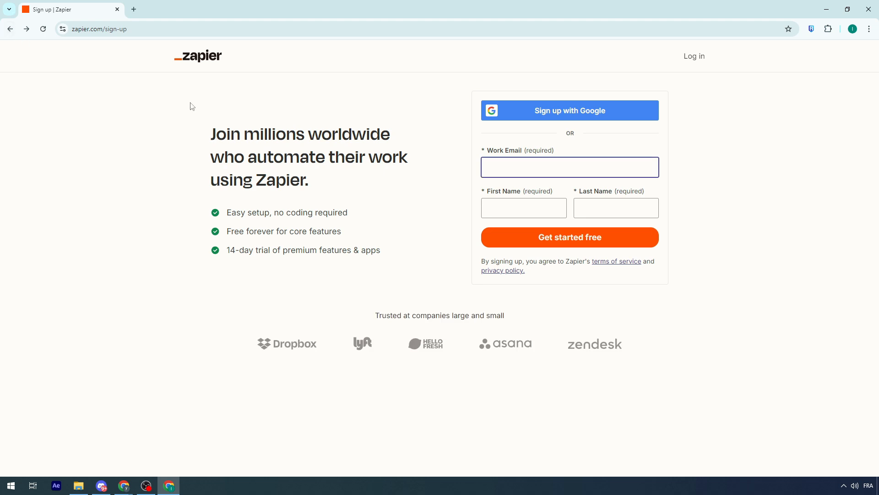
# Copy the e-mail address of the signed-in Google account from its profile details on a new browser page
pyautogui.click(133, 9)
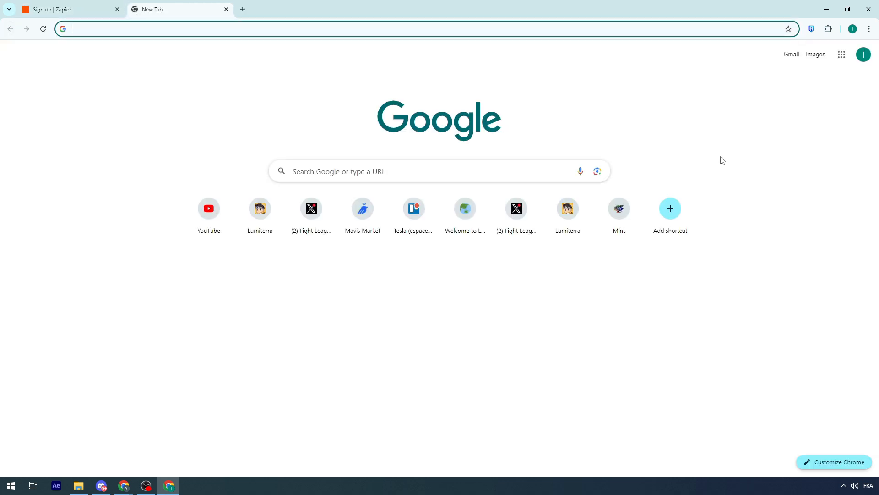
pyautogui.click(862, 57)
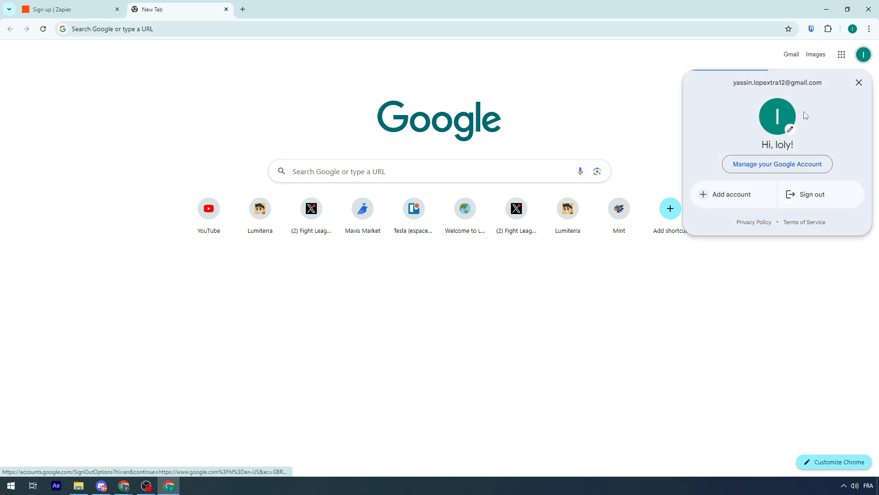
pyautogui.doubleClick(793, 84)
pyautogui.tripleClick(793, 84)
pyautogui.hotkey('ctrl', 'c')
pyautogui.click(528, 97)
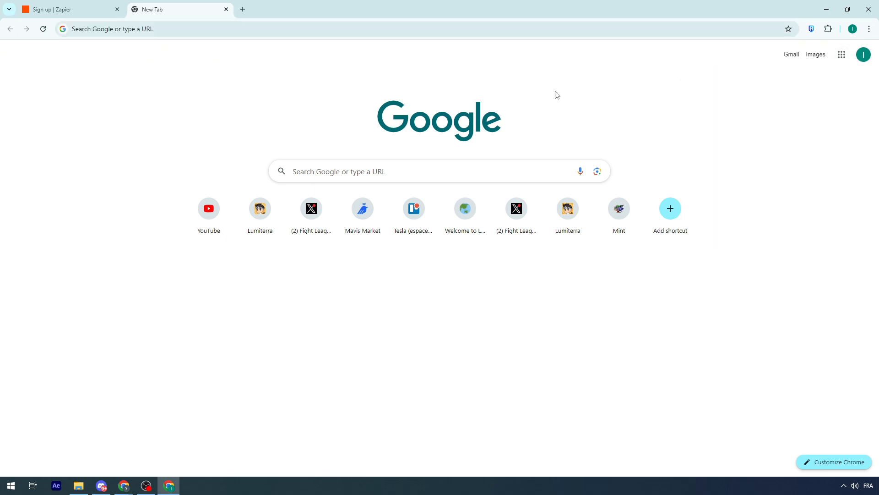
# Fill in the Zapier sign-up form with the copied work e-mail, first name and last name, and submit it
pyautogui.click(109, 8)
pyautogui.click(538, 168)
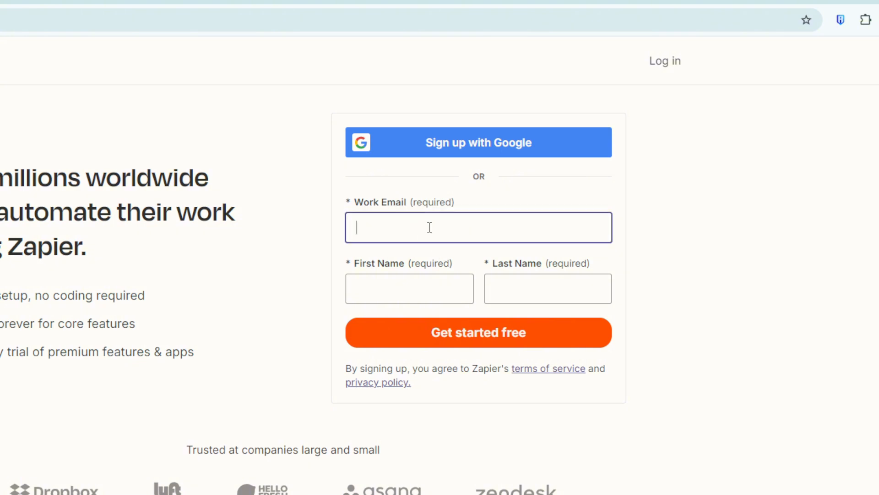
pyautogui.hotkey('ctrl', 'v')
pyautogui.click(510, 214)
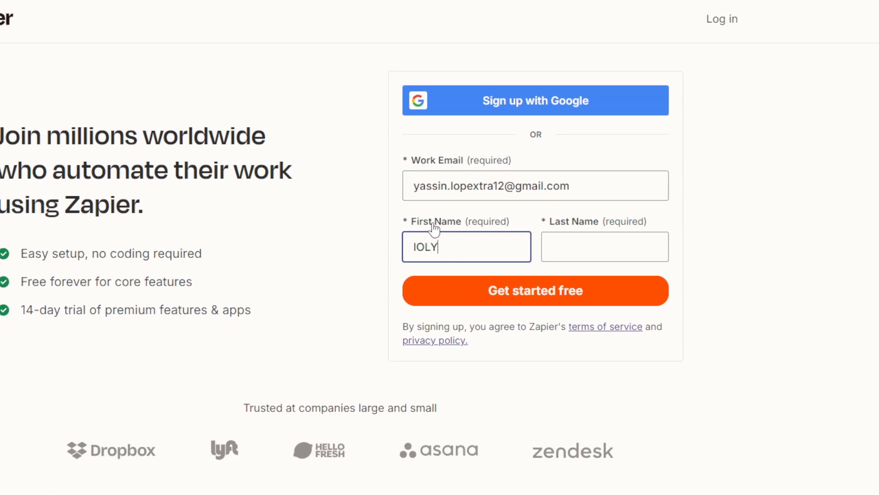
pyautogui.doubleClick(435, 237)
pyautogui.write('Loly')
pyautogui.click(614, 234)
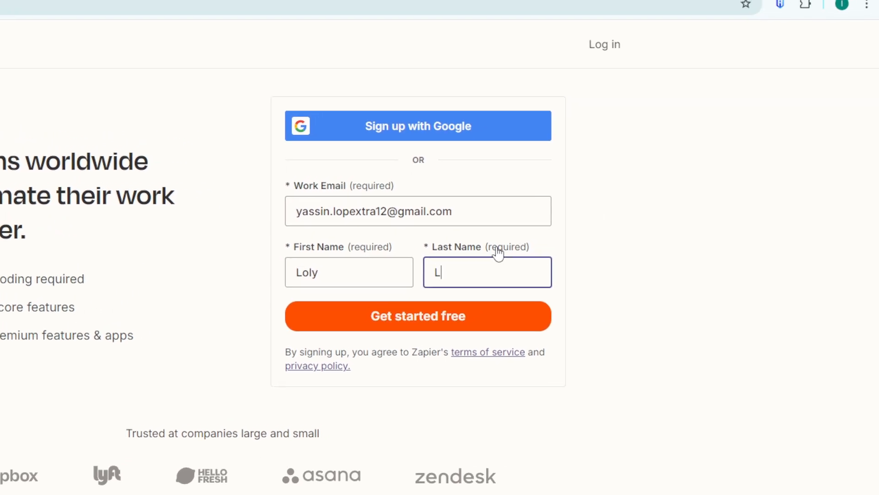
pyautogui.click(417, 314)
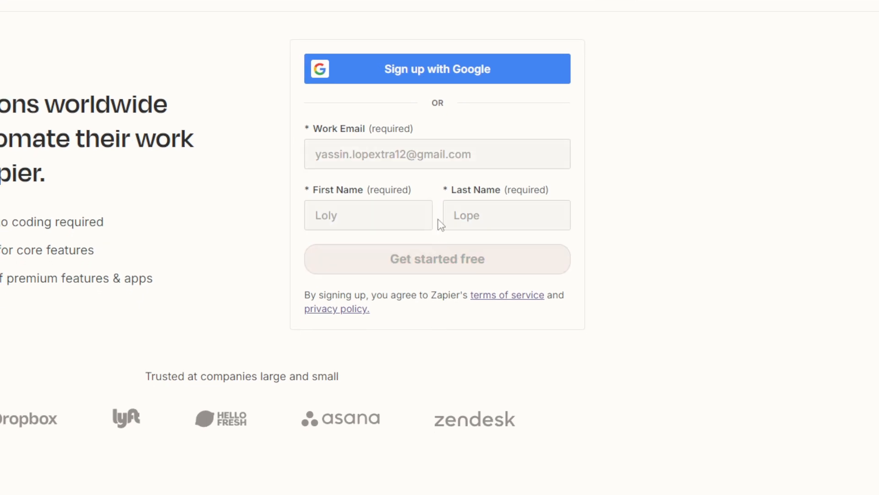
# Enter a password for the new account and submit it, dismissing the browser's offer to save it
pyautogui.write('•')
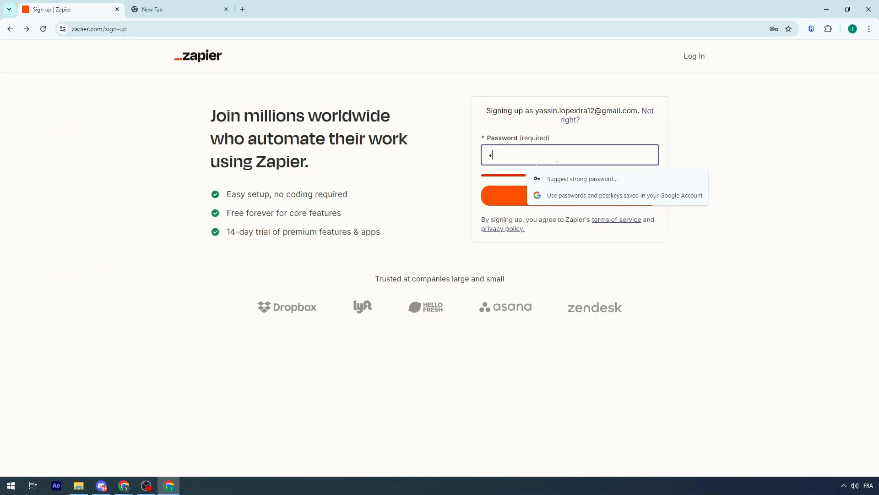
pyautogui.press('BackSpace')
pyautogui.click(517, 140)
pyautogui.click(506, 156)
pyautogui.write('•••••••••')
pyautogui.click(484, 138)
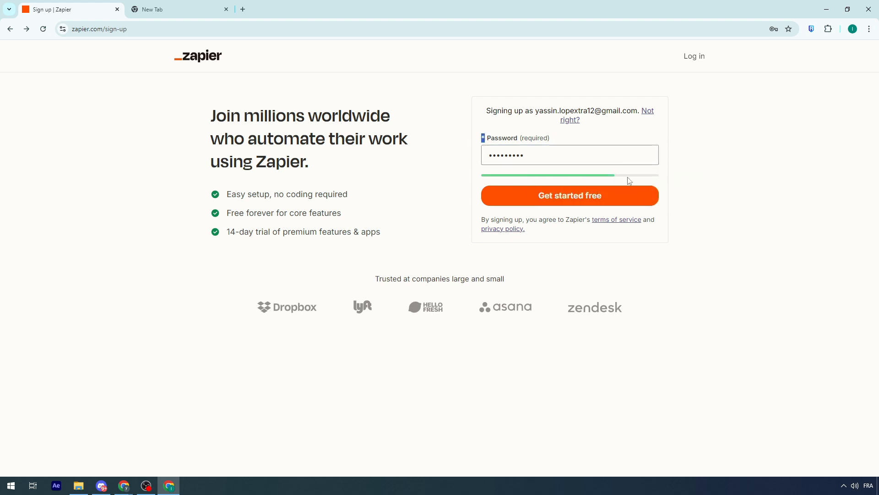
pyautogui.click(603, 195)
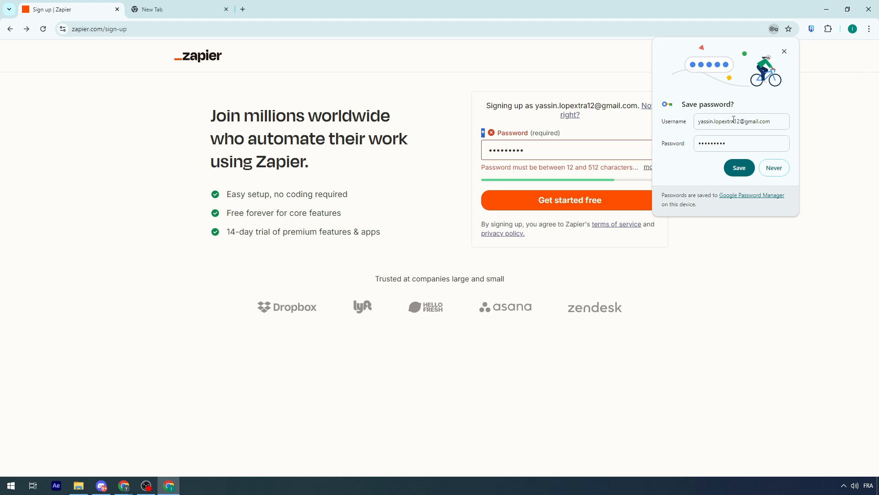
pyautogui.click(785, 52)
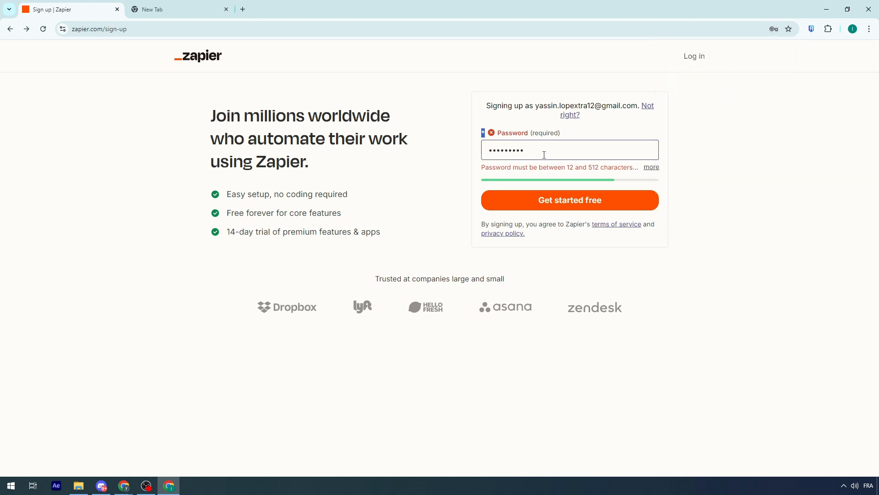
# Lengthen the account password to at least 12 characters, submit it and save it in the browser
pyautogui.click(523, 154)
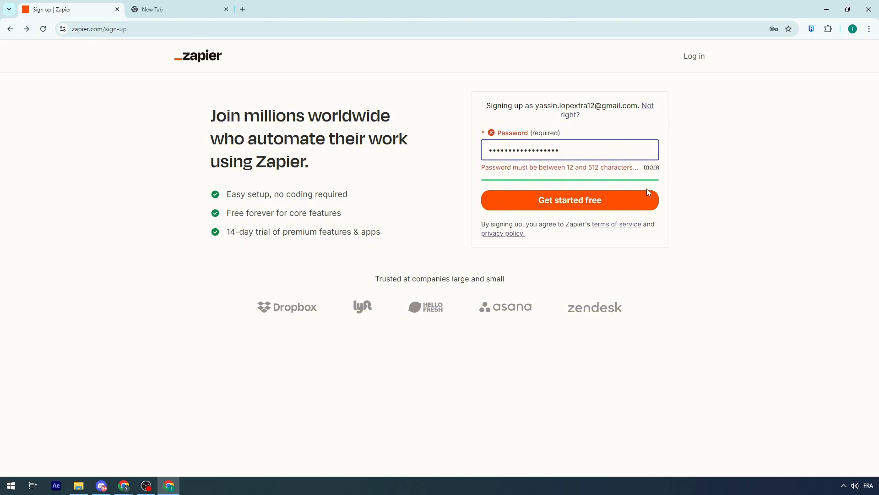
pyautogui.click(542, 207)
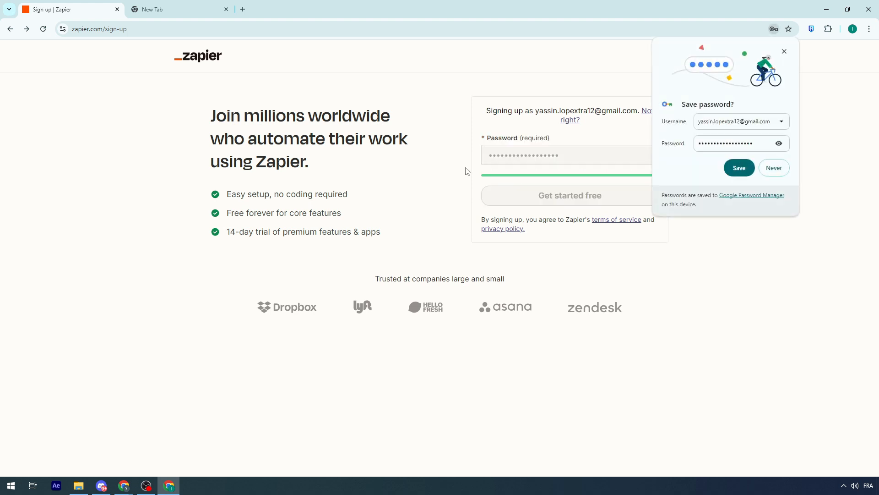
pyautogui.click(734, 172)
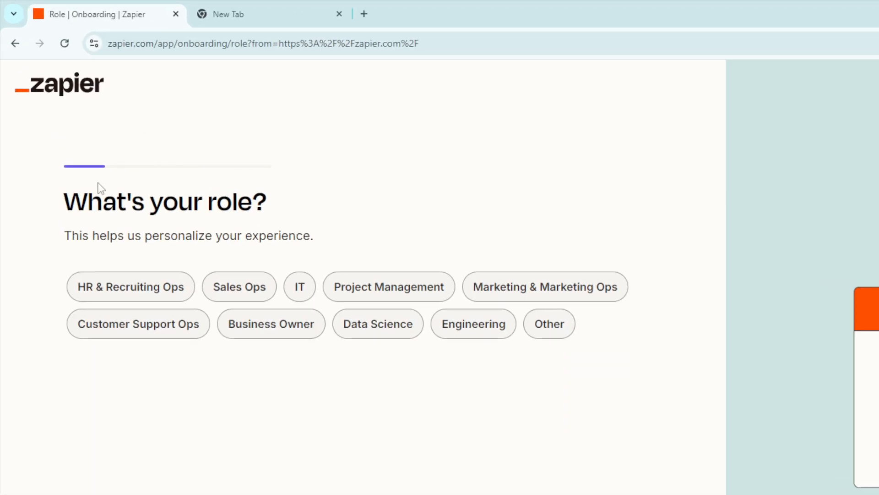
# Answer the onboarding questions with IT as the role and 1-49 as the company size
pyautogui.moveTo(67, 235); pyautogui.dragTo(315, 233)
pyautogui.click(315, 234)
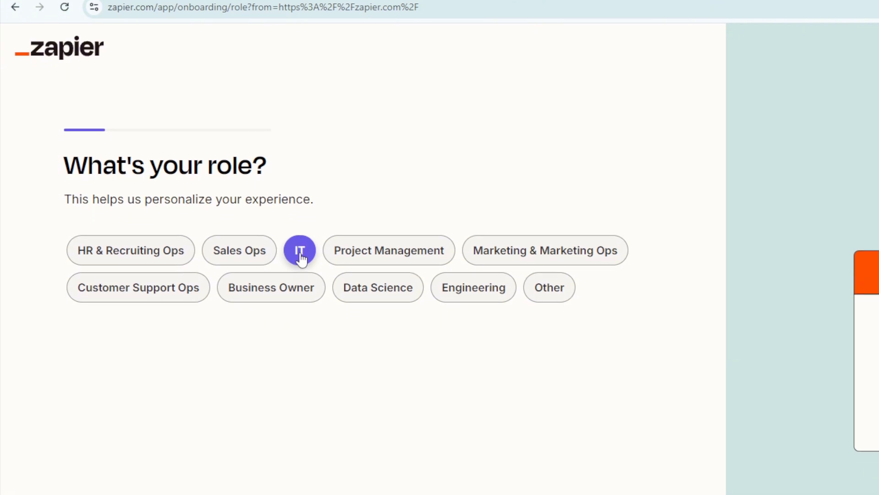
pyautogui.click(300, 256)
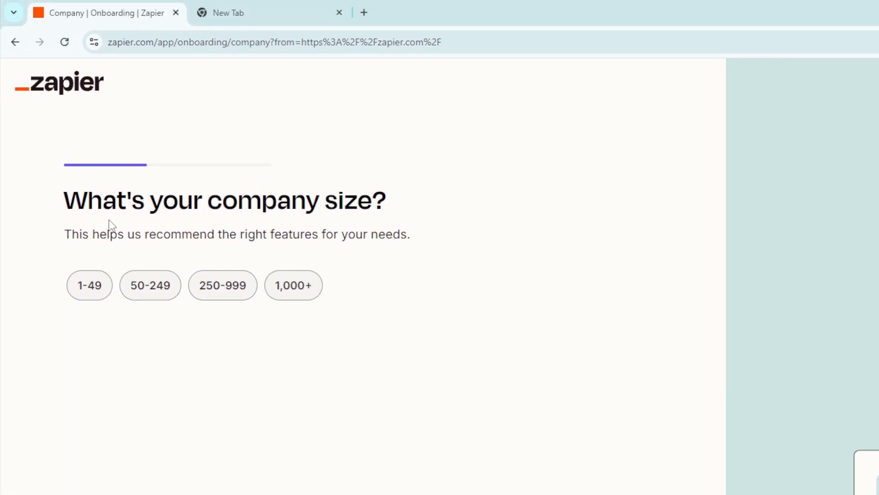
pyautogui.click(88, 278)
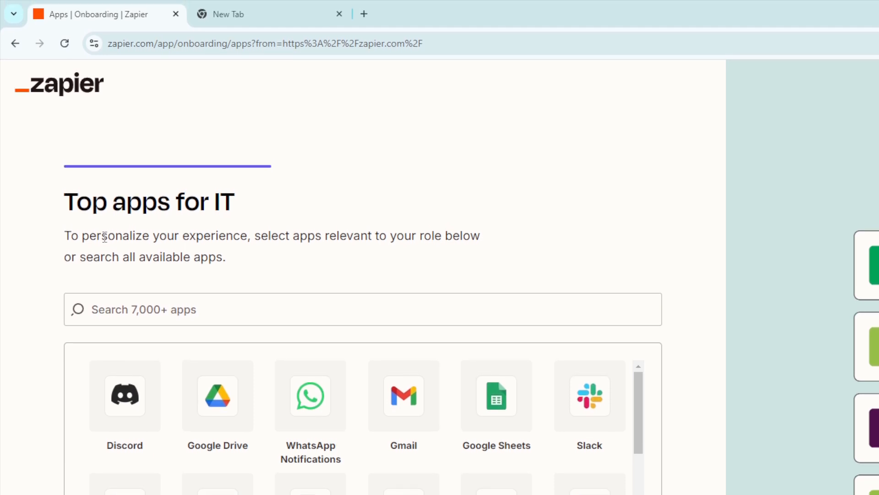
# Select Discord, Google Drive, Gmail, Google Sheets and Google Forms as relevant apps for the IT role
pyautogui.click(136, 406)
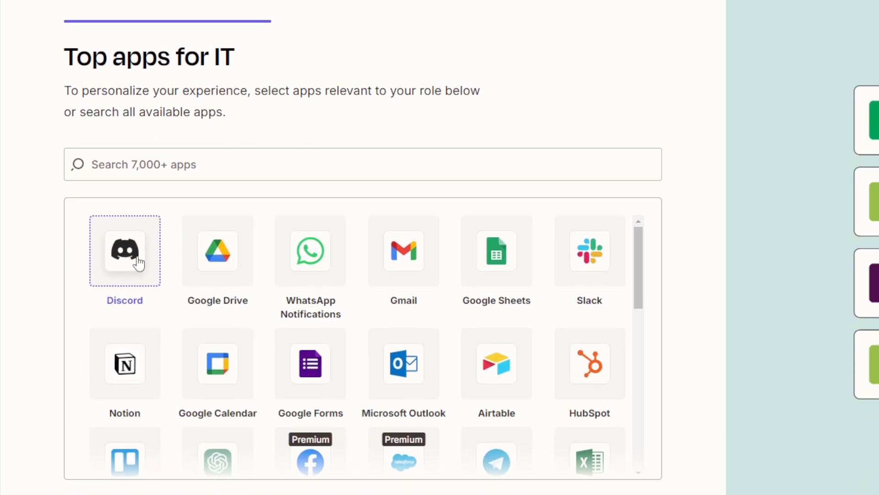
pyautogui.click(192, 254)
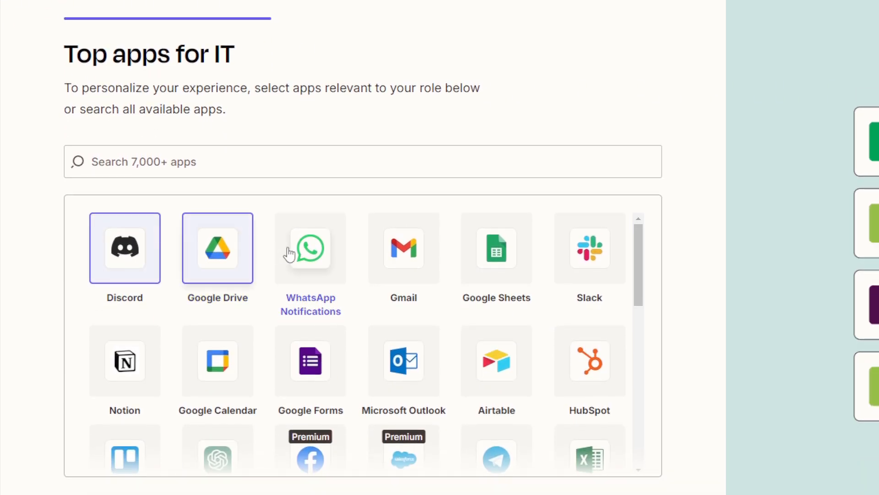
pyautogui.click(397, 251)
pyautogui.click(496, 247)
pyautogui.scroll(-2, 314, 265)
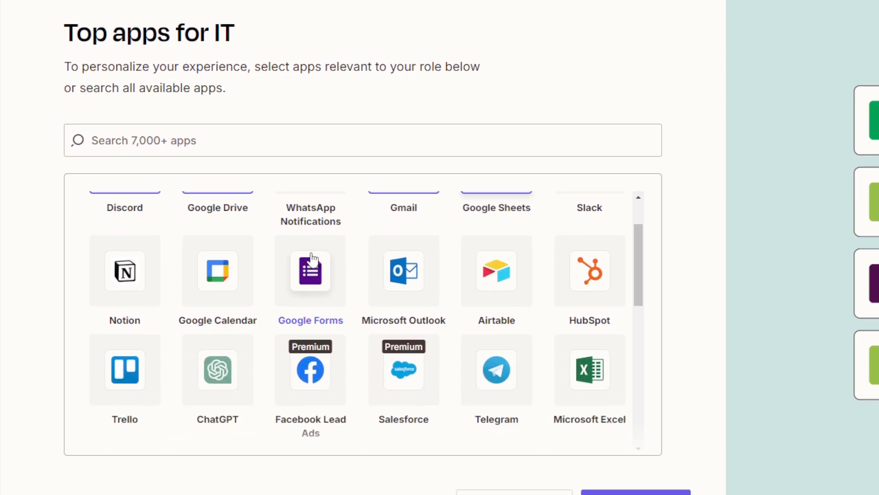
pyautogui.click(313, 259)
pyautogui.scroll(-3, 439, 274)
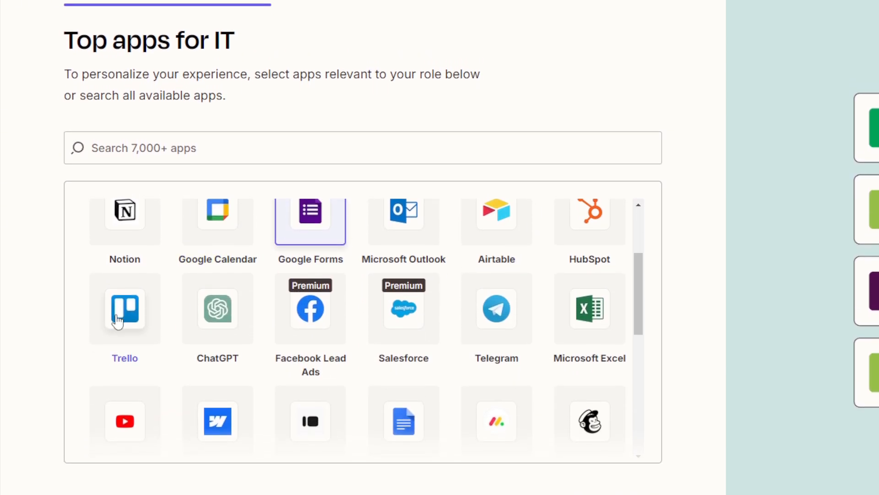
# Add Trello, ChatGPT, Microsoft Teams and OpenAI (GPT-4, DALL-E, Whisper) to the selected apps, and finish onboarding through to the home page without a starting option
pyautogui.click(118, 320)
pyautogui.click(232, 327)
pyautogui.scroll(-3, 568, 316)
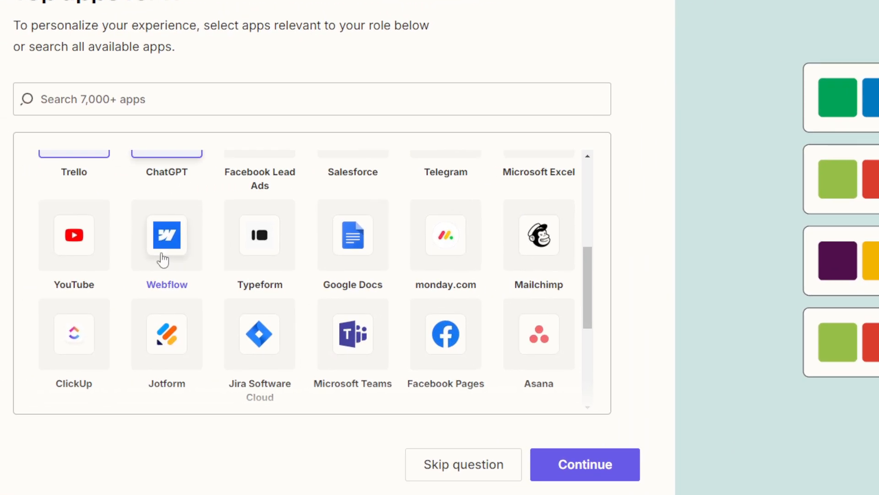
pyautogui.scroll(-4, 162, 260)
pyautogui.click(360, 224)
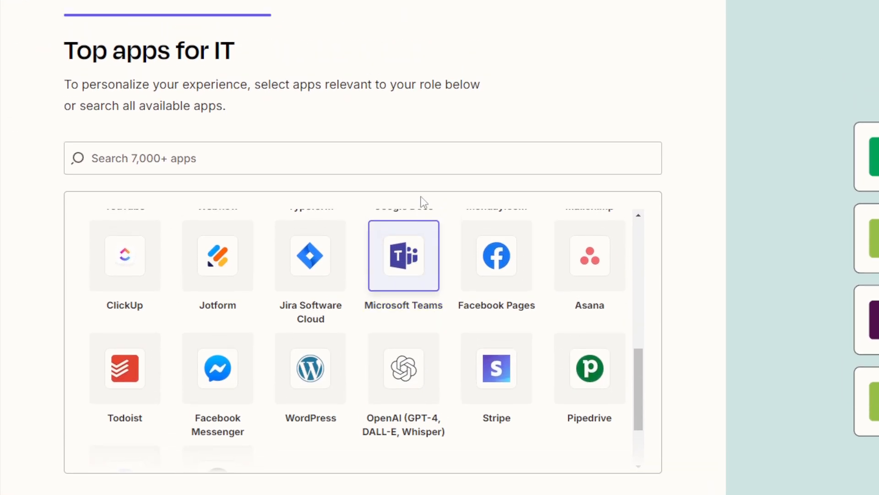
pyautogui.click(426, 364)
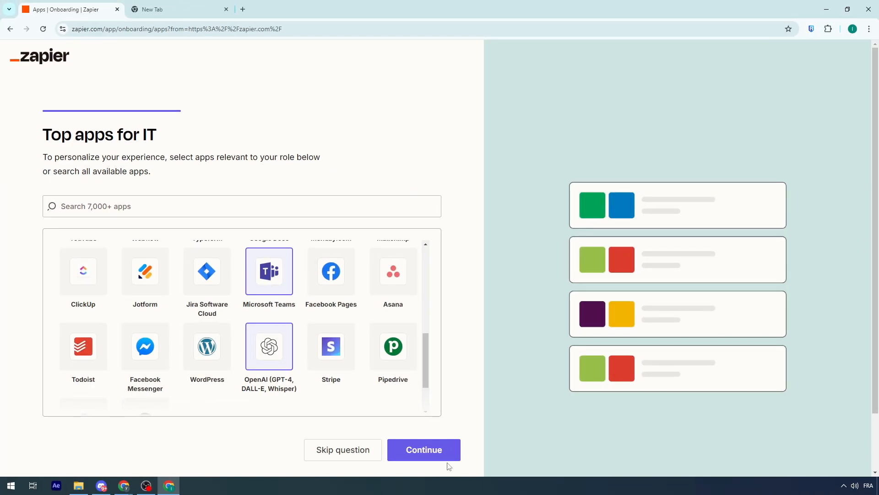
pyautogui.click(440, 448)
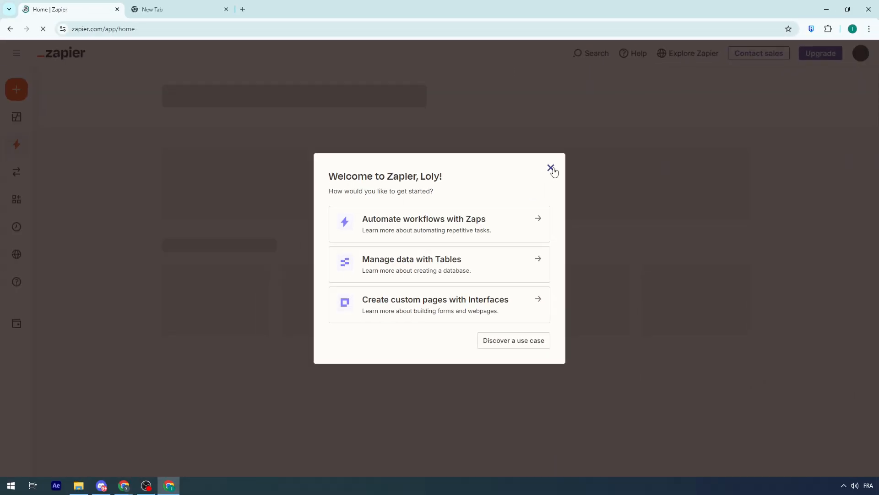
pyautogui.click(437, 248)
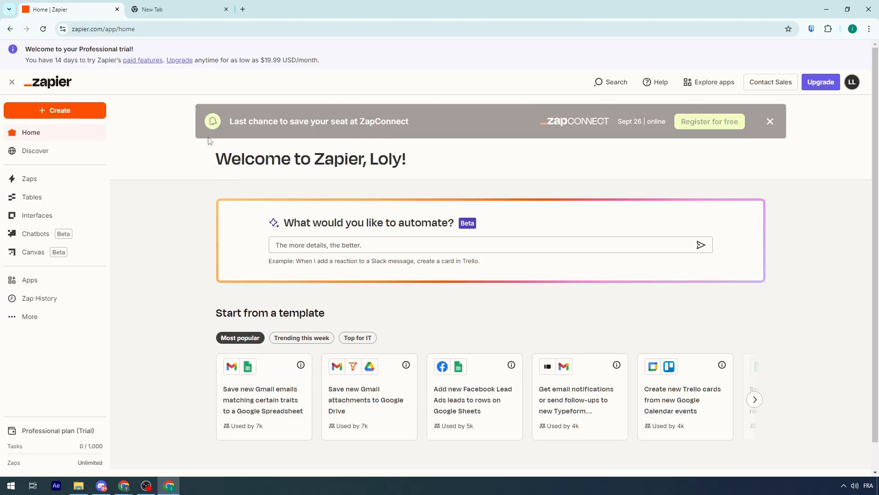
# Close the spare browser tab, then create a new Zap and dismiss its Learn the basics card
pyautogui.click(226, 10)
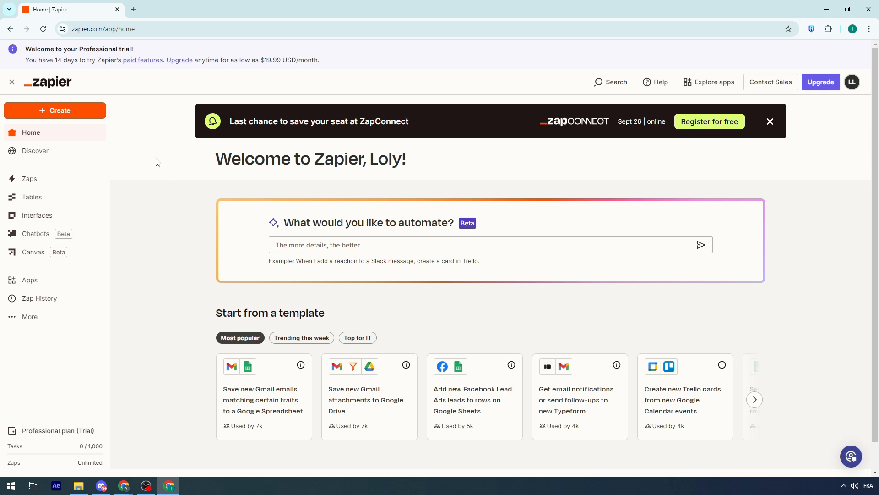
pyautogui.click(64, 114)
pyautogui.click(60, 136)
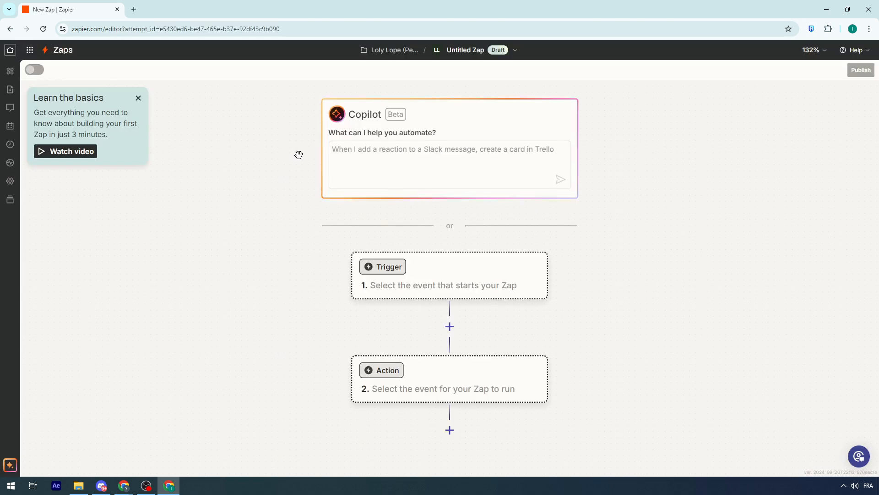
pyautogui.moveTo(632, 162); pyautogui.dragTo(632, 154)
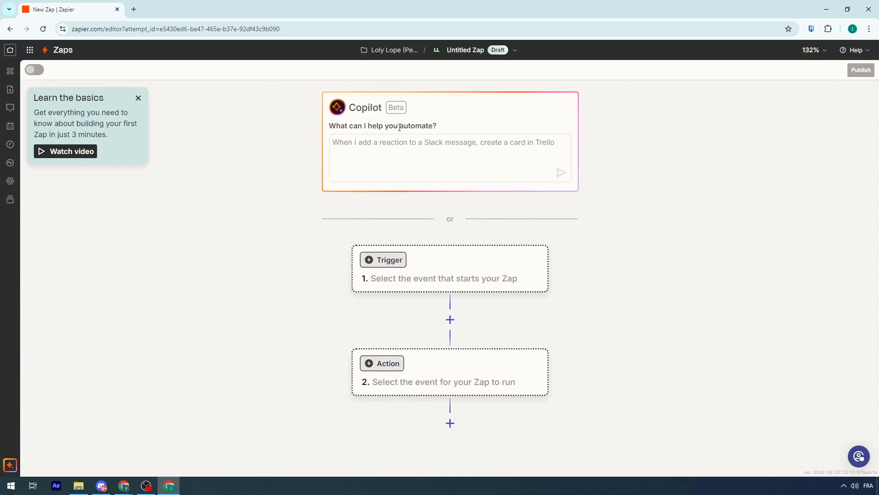
pyautogui.click(137, 98)
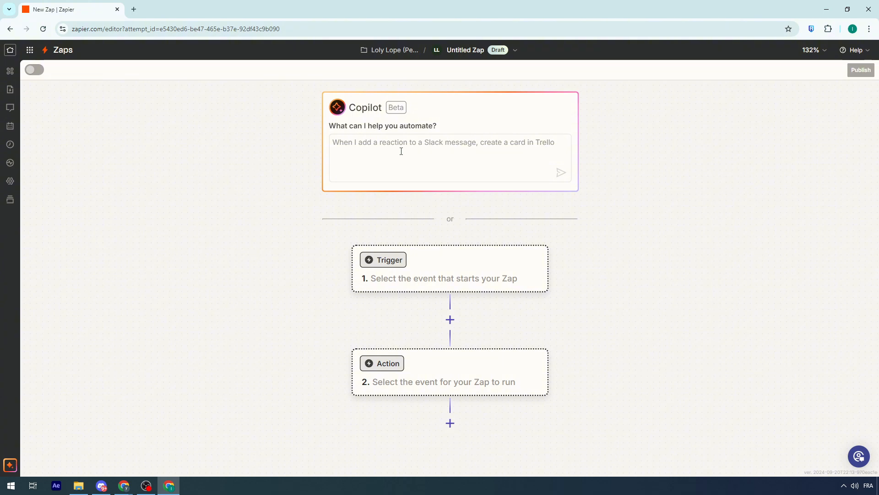
pyautogui.scroll(5, 456, 149)
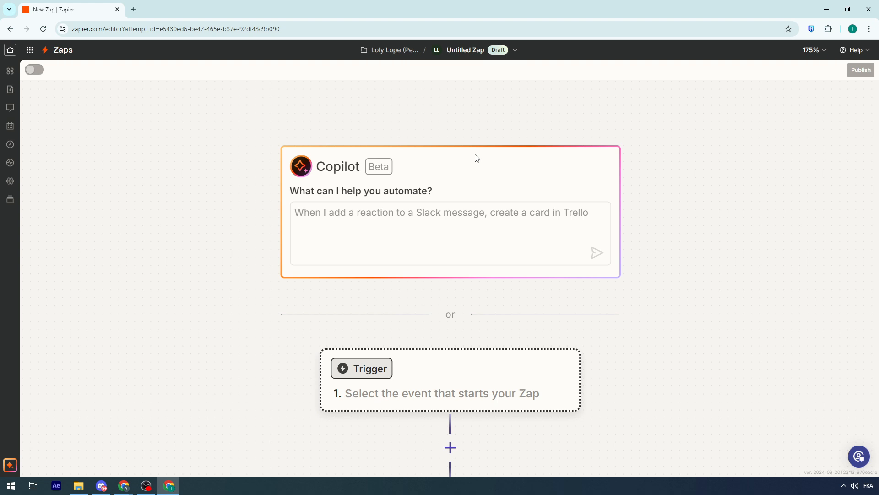
pyautogui.click(398, 212)
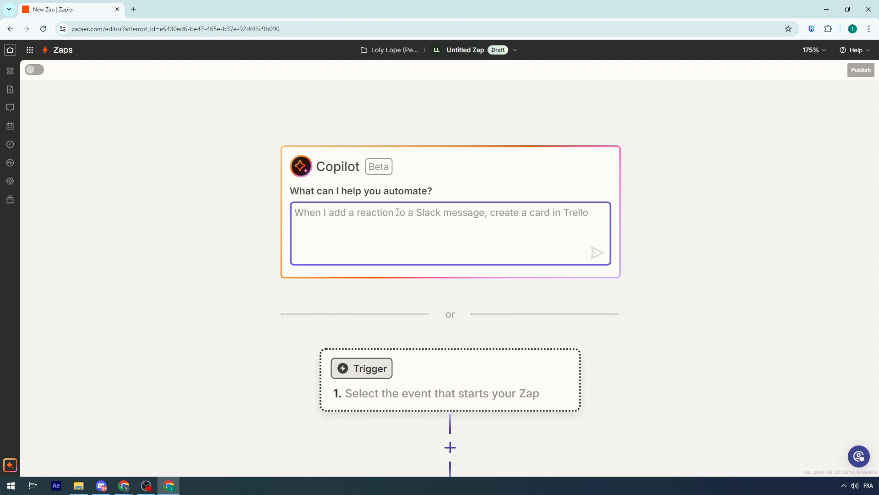
pyautogui.write('integrat')
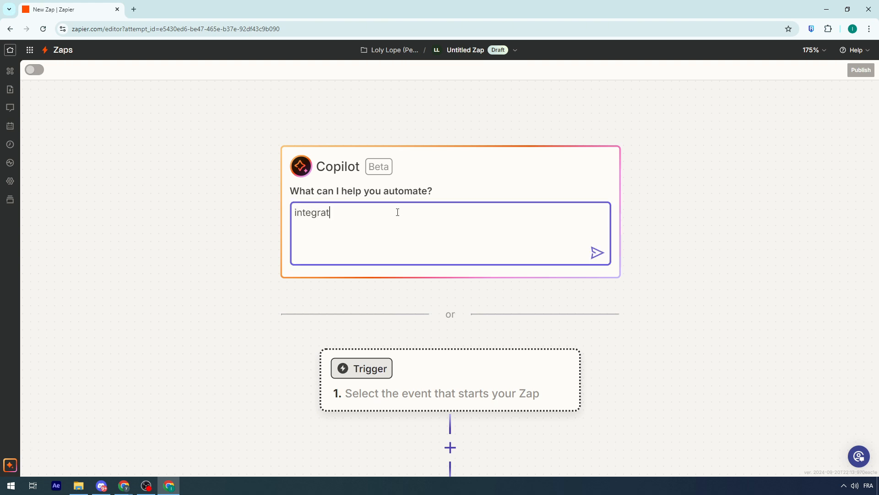
pyautogui.write('e paypal with minecraft')
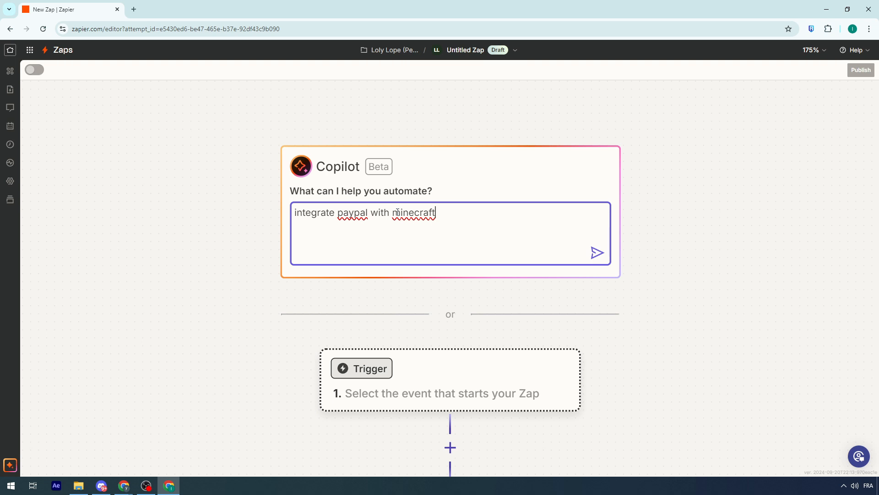
pyautogui.doubleClick(398, 212)
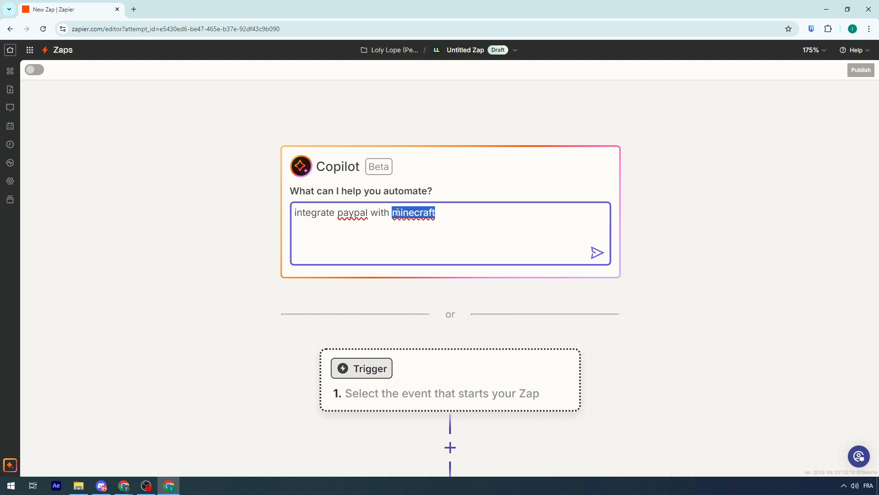
pyautogui.press('BackSpace')
pyautogui.hotkey('ctrl', 'BackSpace')
pyautogui.hotkey('ctrl', 'BackSpace')
pyautogui.hotkey('ctrl', 'BackSpace')
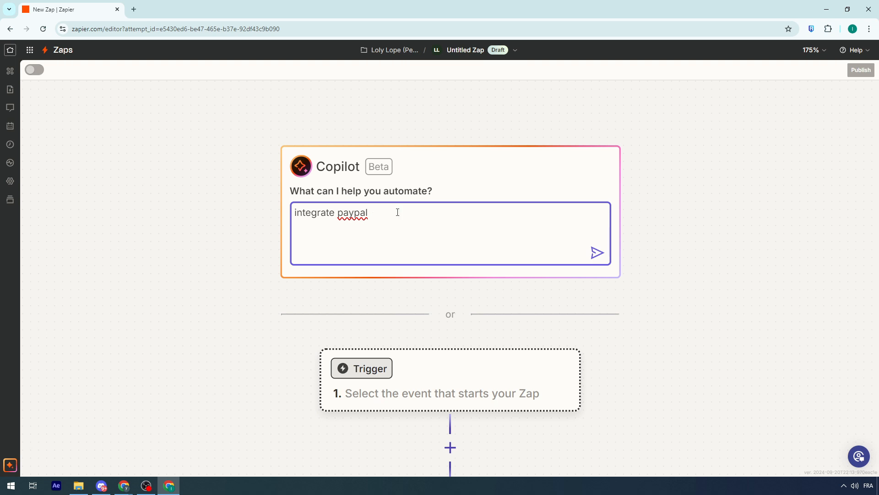
# Send Copilot the request "whenever i write a new post in blogger a post on facebook page is gonna be published with the blog article"
pyautogui.write('whenev')
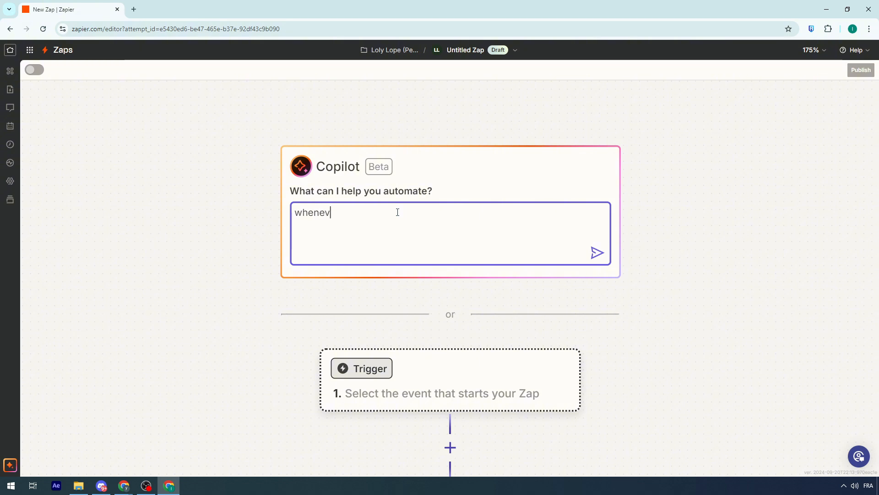
pyautogui.write('er i write a new ')
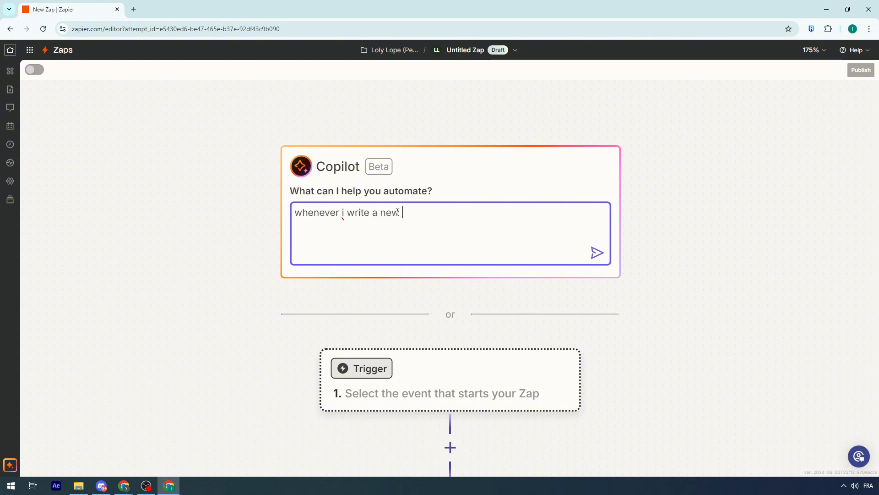
pyautogui.write('post in b')
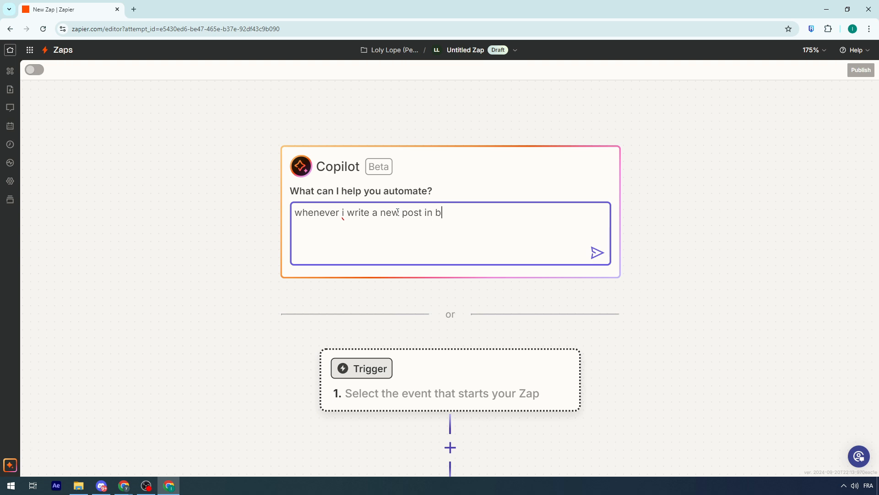
pyautogui.write('logger a post on facebook page')
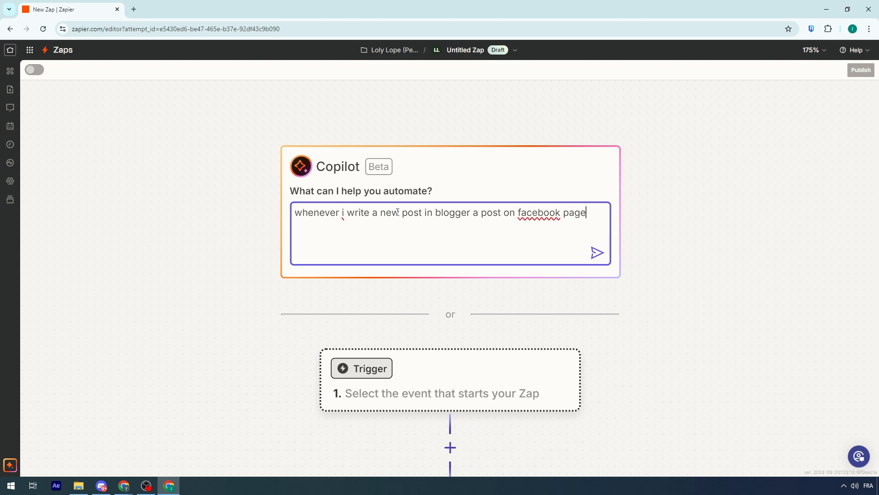
pyautogui.write(' is gonna be published w')
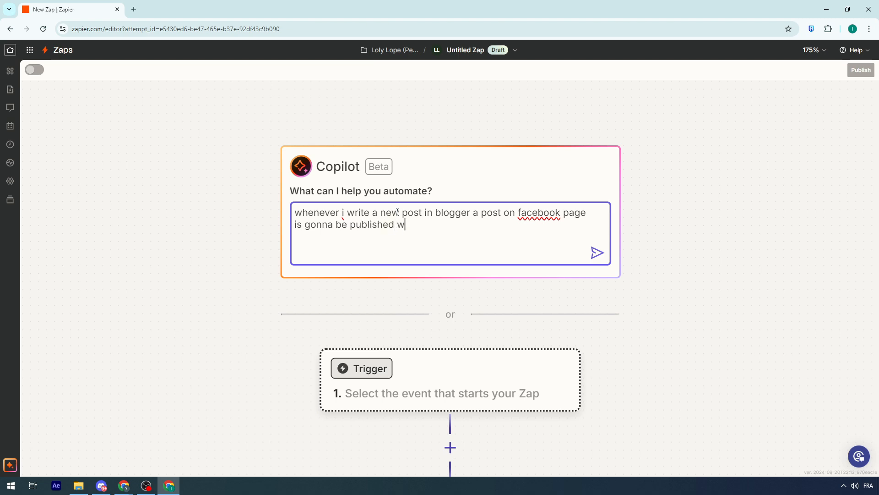
pyautogui.write('ith the blog article')
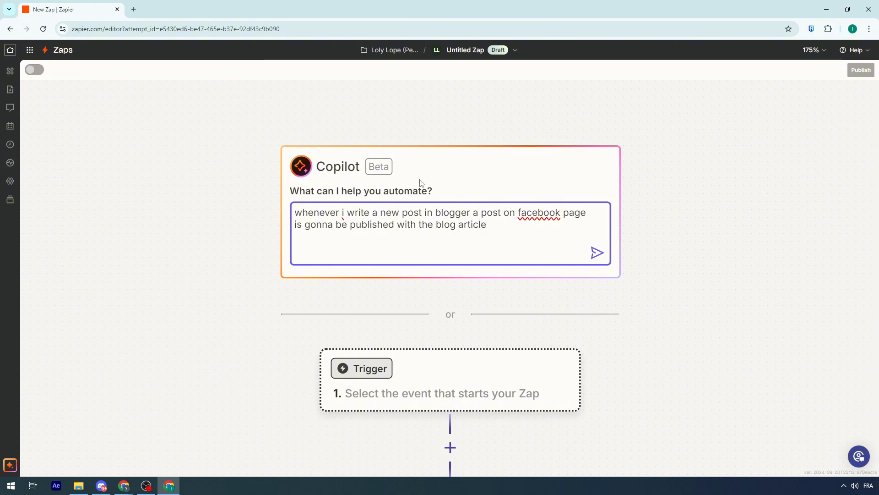
pyautogui.click(598, 254)
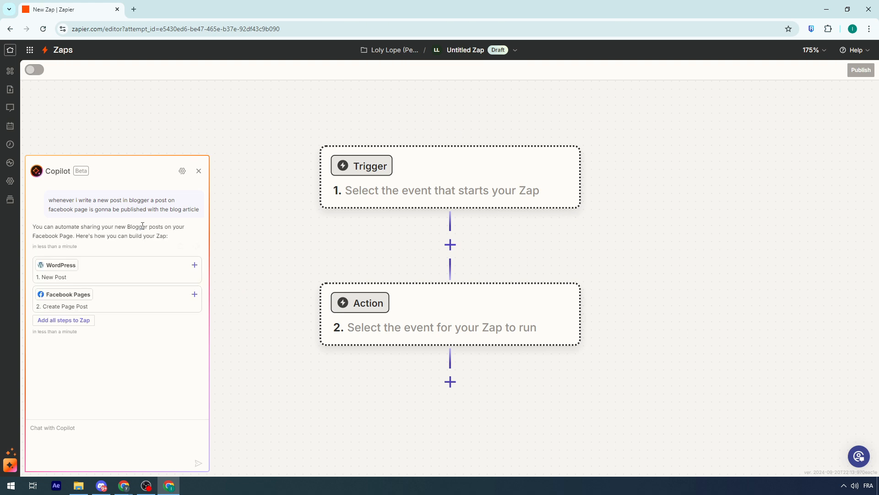
pyautogui.moveTo(124, 206); pyautogui.dragTo(152, 200)
pyautogui.doubleClick(142, 200)
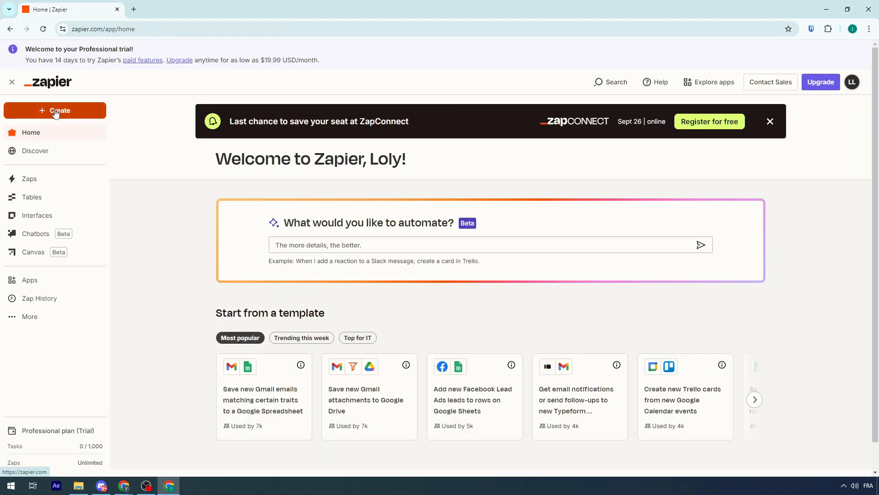
# Create a new table from the Employee Directory template, dismissing the Get started with Tables message
pyautogui.click(56, 113)
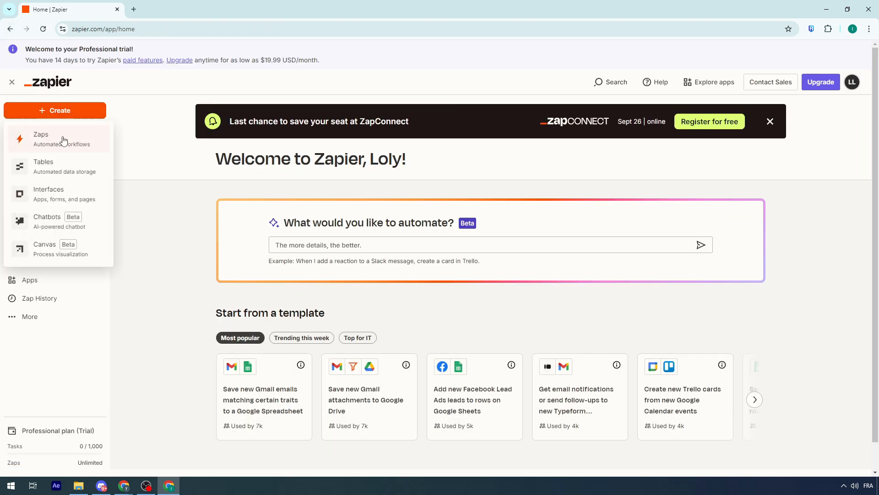
pyautogui.click(69, 182)
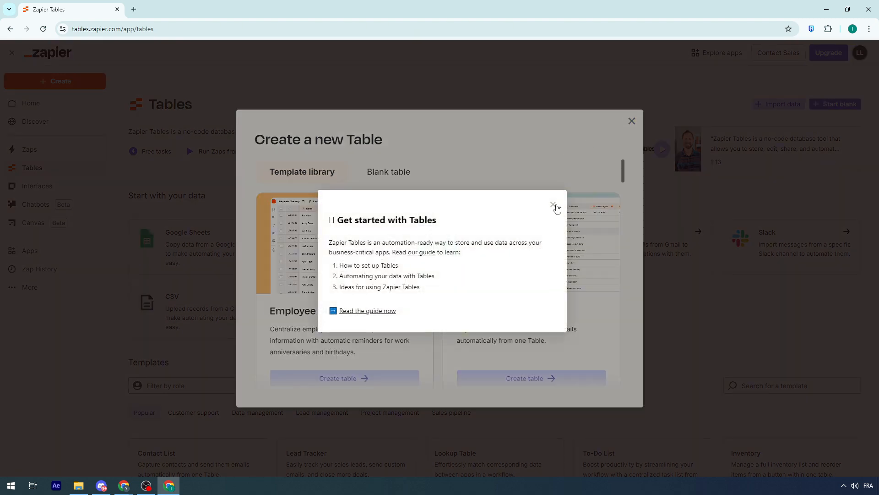
pyautogui.click(554, 206)
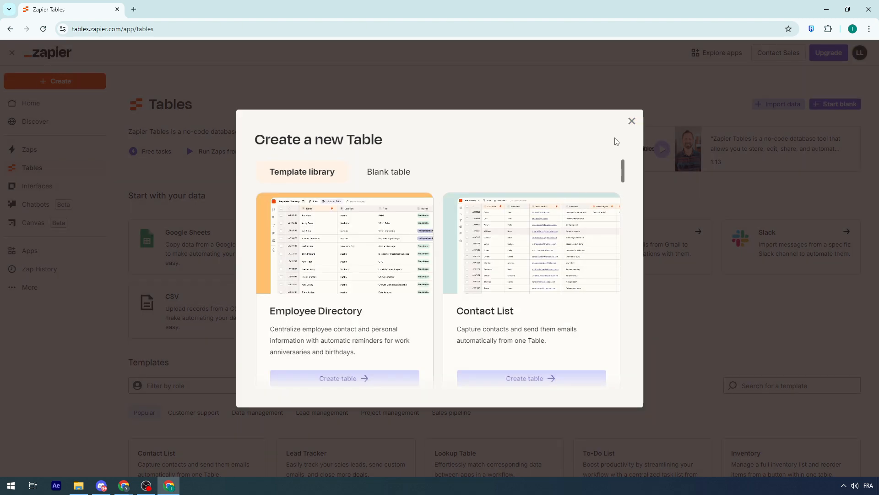
pyautogui.scroll(-2, 561, 197)
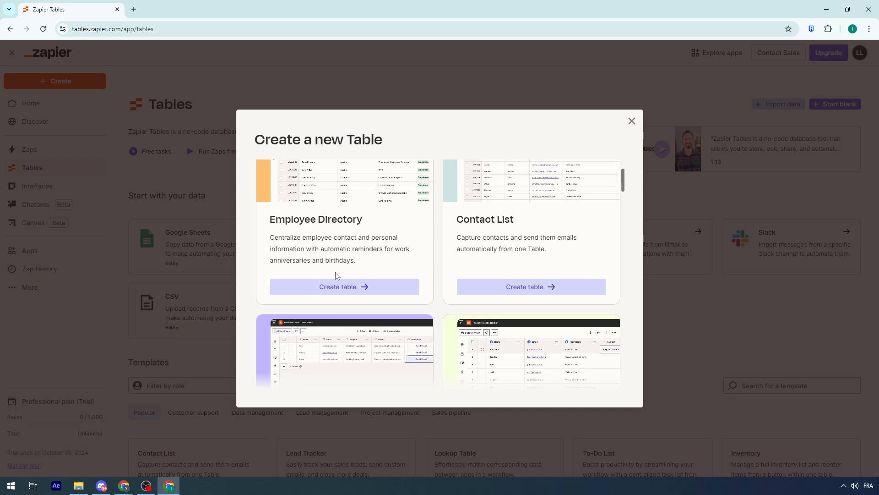
pyautogui.click(337, 287)
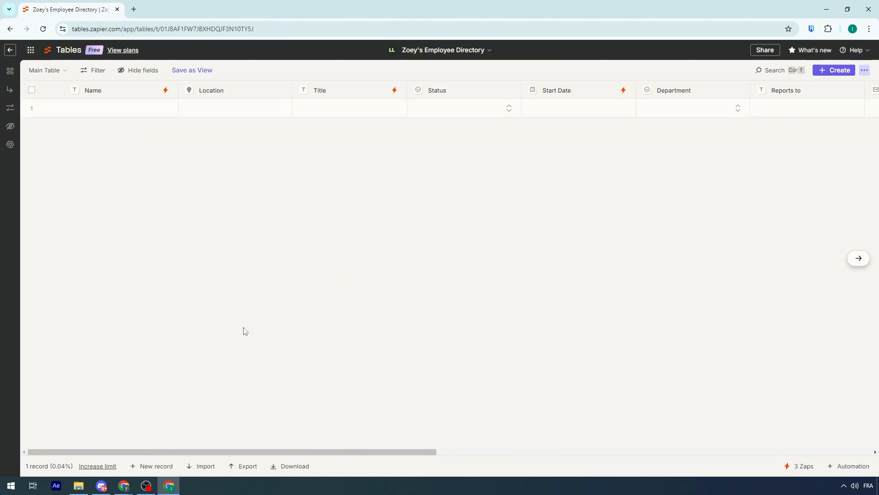
pyautogui.moveTo(338, 453); pyautogui.dragTo(295, 405)
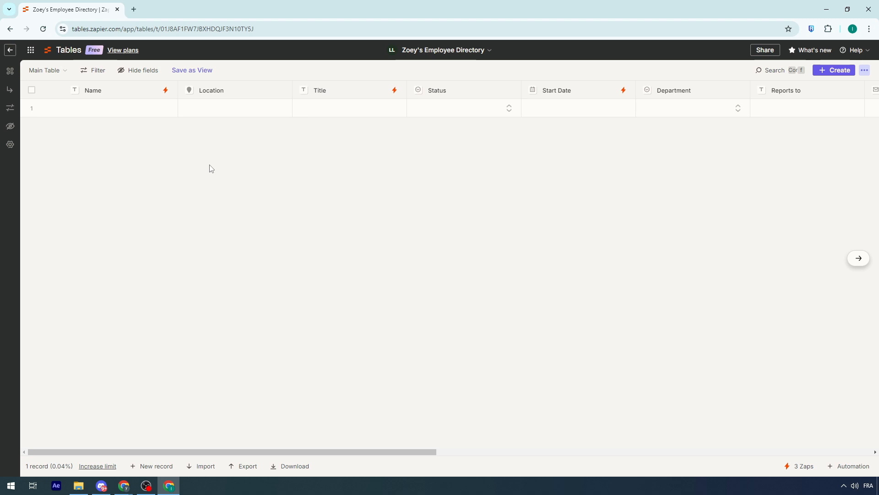
# Leave the employee table, open the Interfaces creation page and look over its starting options and templates, dismissing the guide message
pyautogui.click(10, 49)
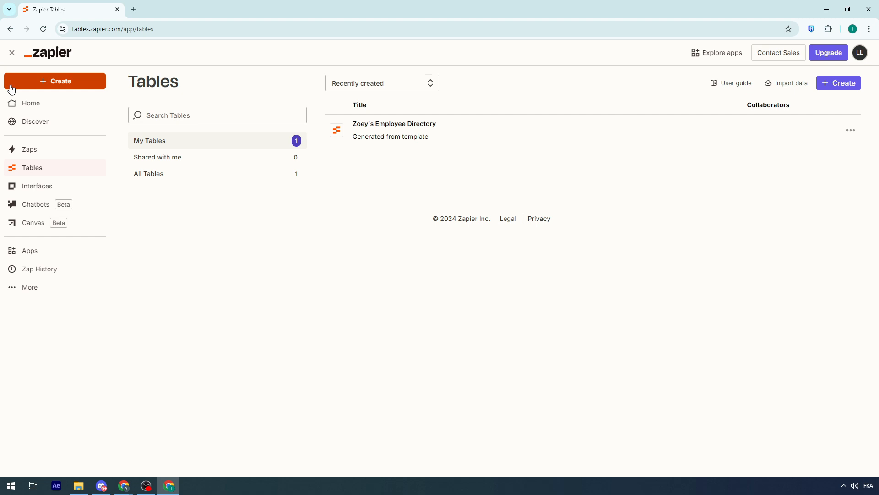
pyautogui.click(35, 88)
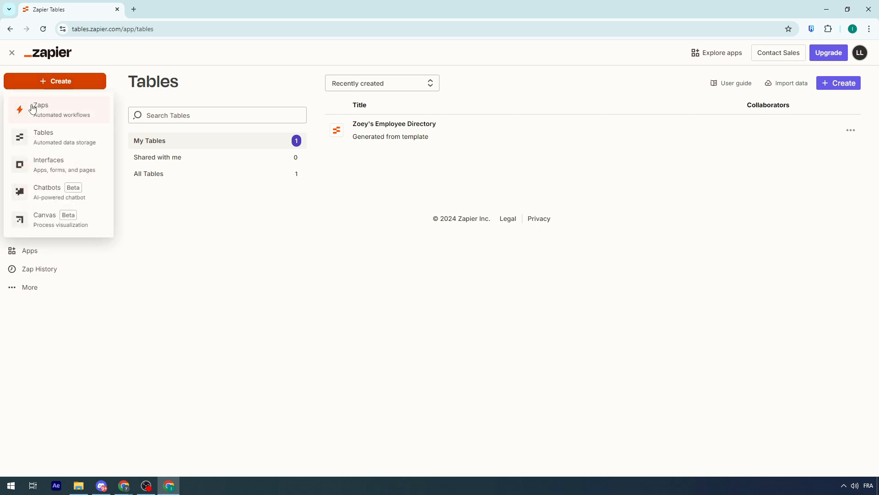
pyautogui.click(40, 176)
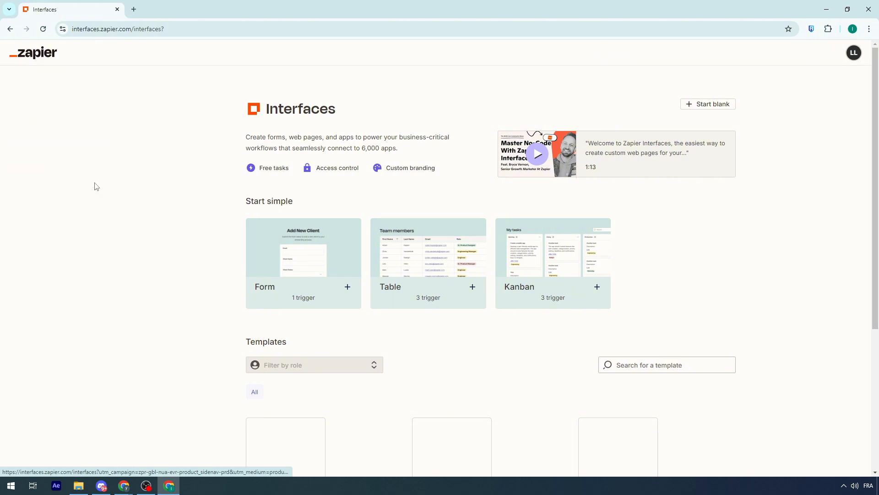
pyautogui.scroll(-4, 263, 205)
pyautogui.scroll(4, 238, 197)
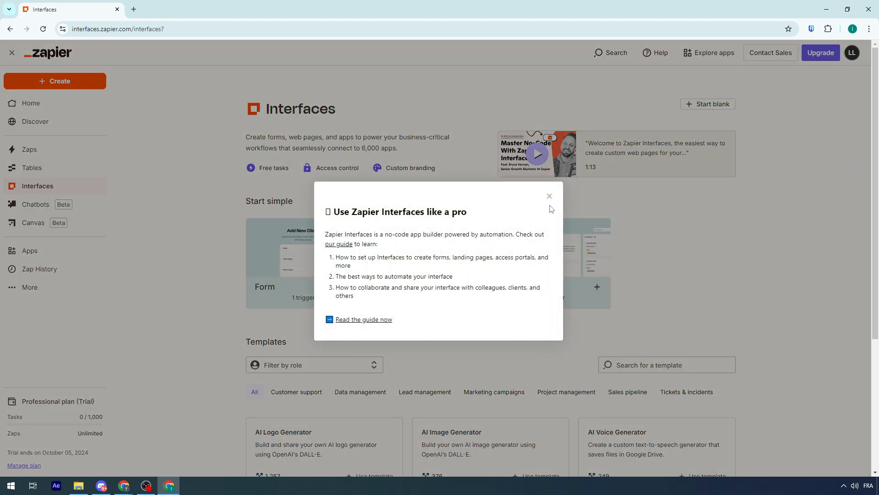
pyautogui.click(552, 205)
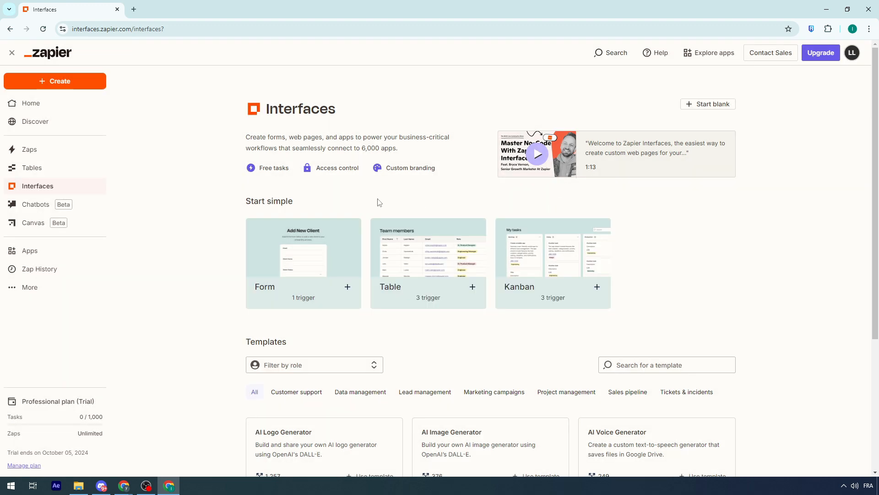
# Create a new canvas without choosing the AI Copilot or template start, and select its empty step box
pyautogui.click(69, 82)
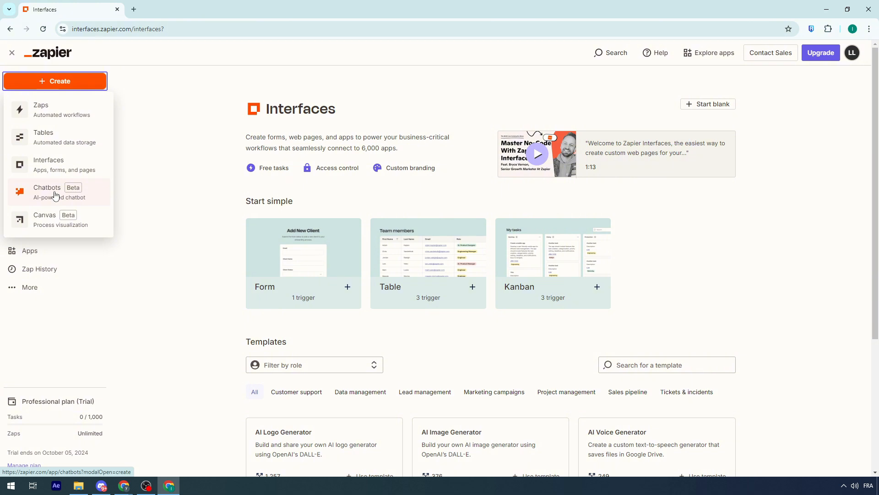
pyautogui.click(51, 233)
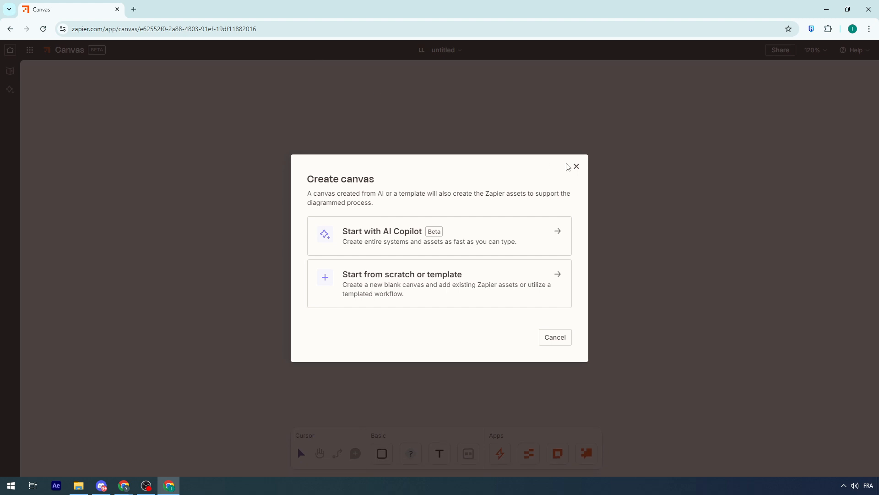
pyautogui.click(577, 166)
pyautogui.moveTo(513, 240); pyautogui.dragTo(415, 206)
pyautogui.moveTo(246, 217); pyautogui.dragTo(605, 343)
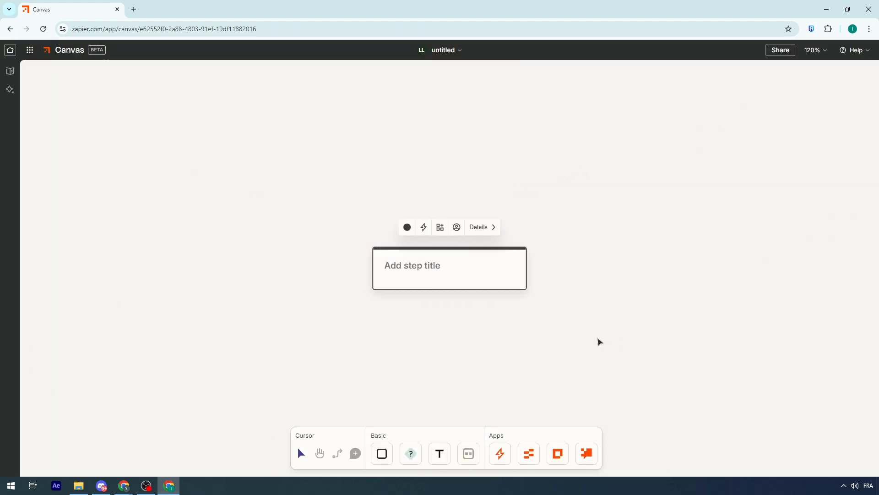